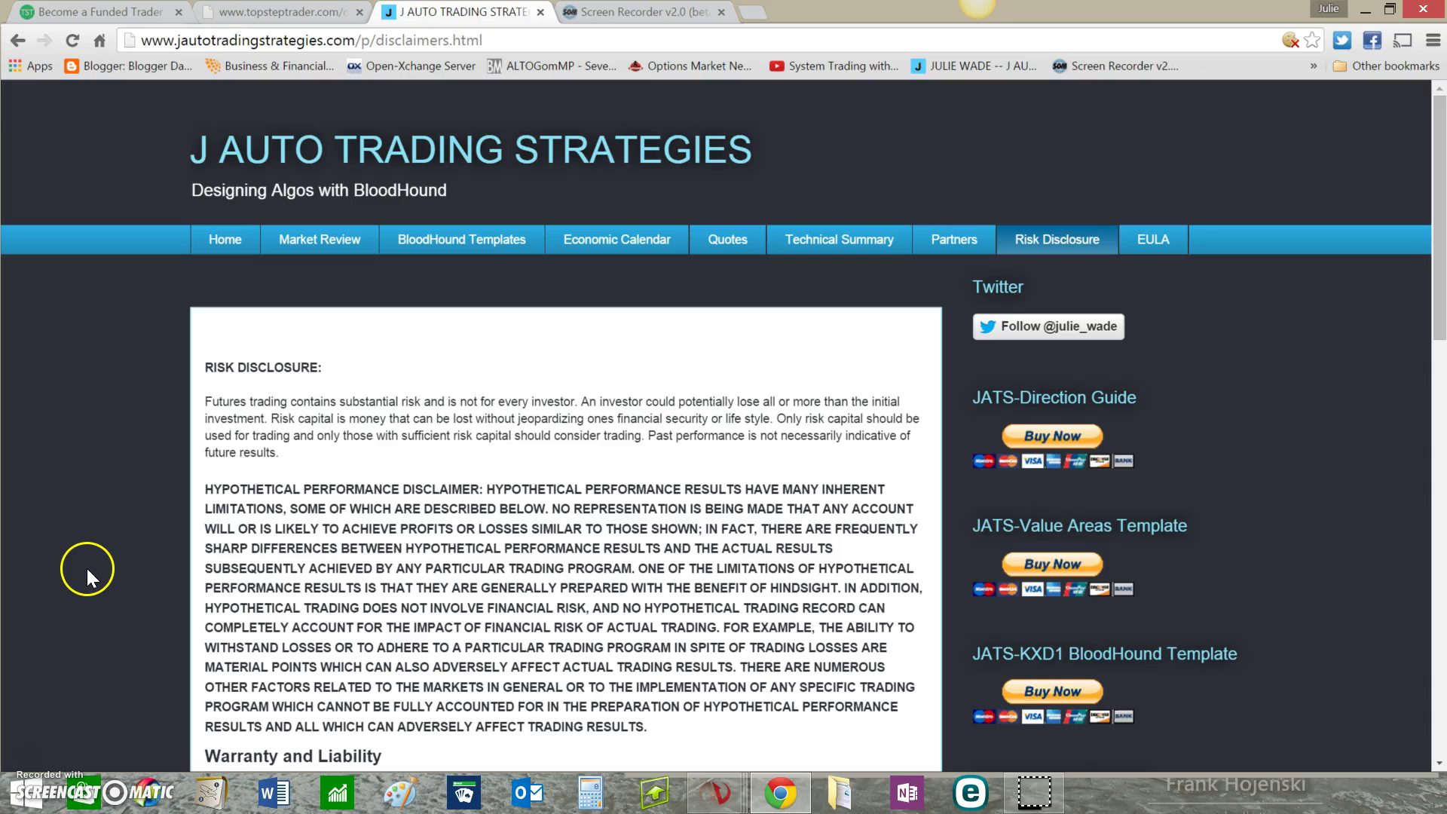
Scroll the risk disclosure page to the Warranty section and minimize Chrome
{"action": "left_click_drag", "start_coordinate": [1436, 332], "coordinate": [1410, 154]}
{"action": "left_click", "coordinate": [1365, 11]}
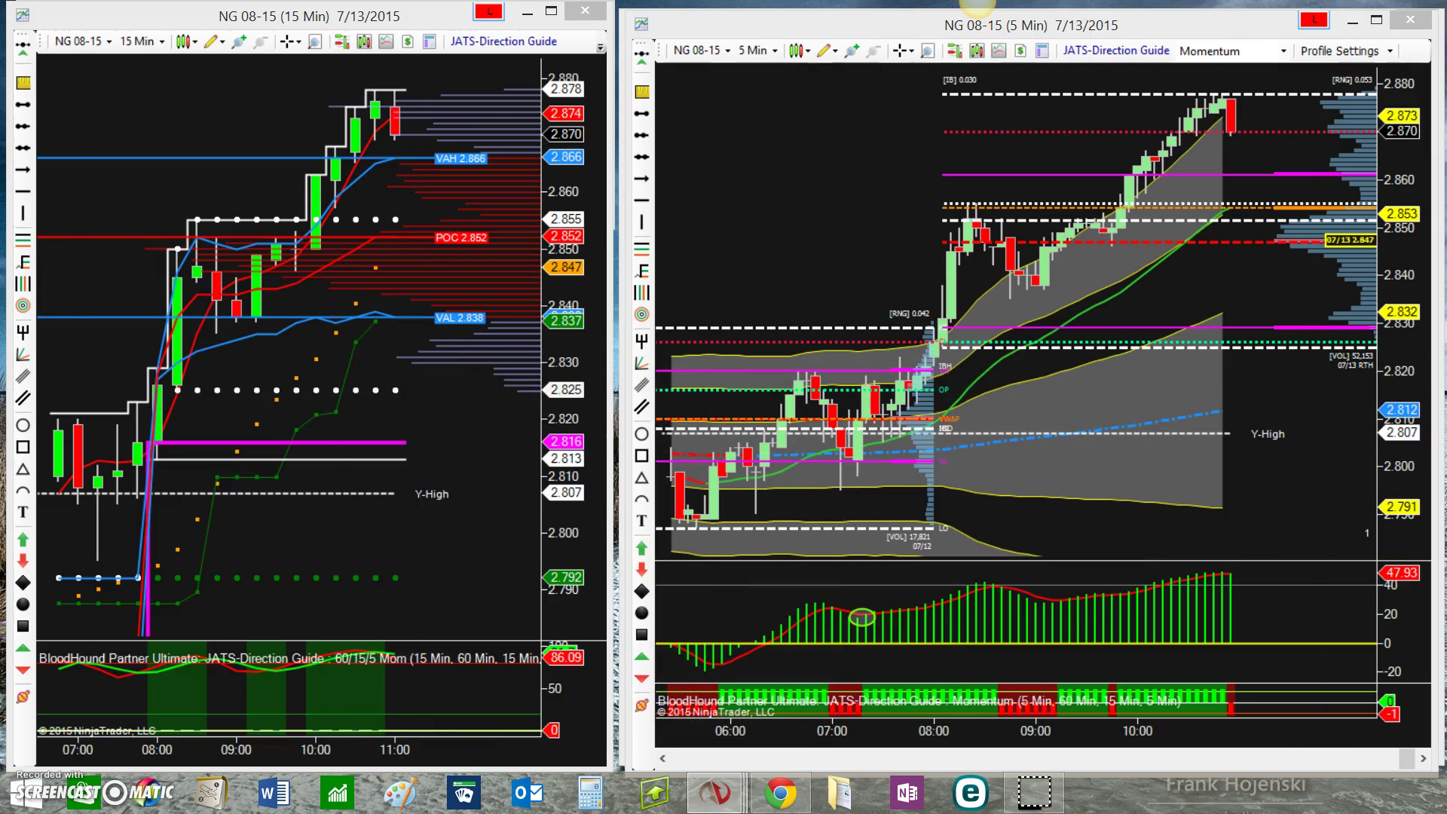
Drag the Market Analyzer window to sit over the center of the NG charts
{"action": "left_click_drag", "start_coordinate": [978, 3], "coordinate": [857, 125]}
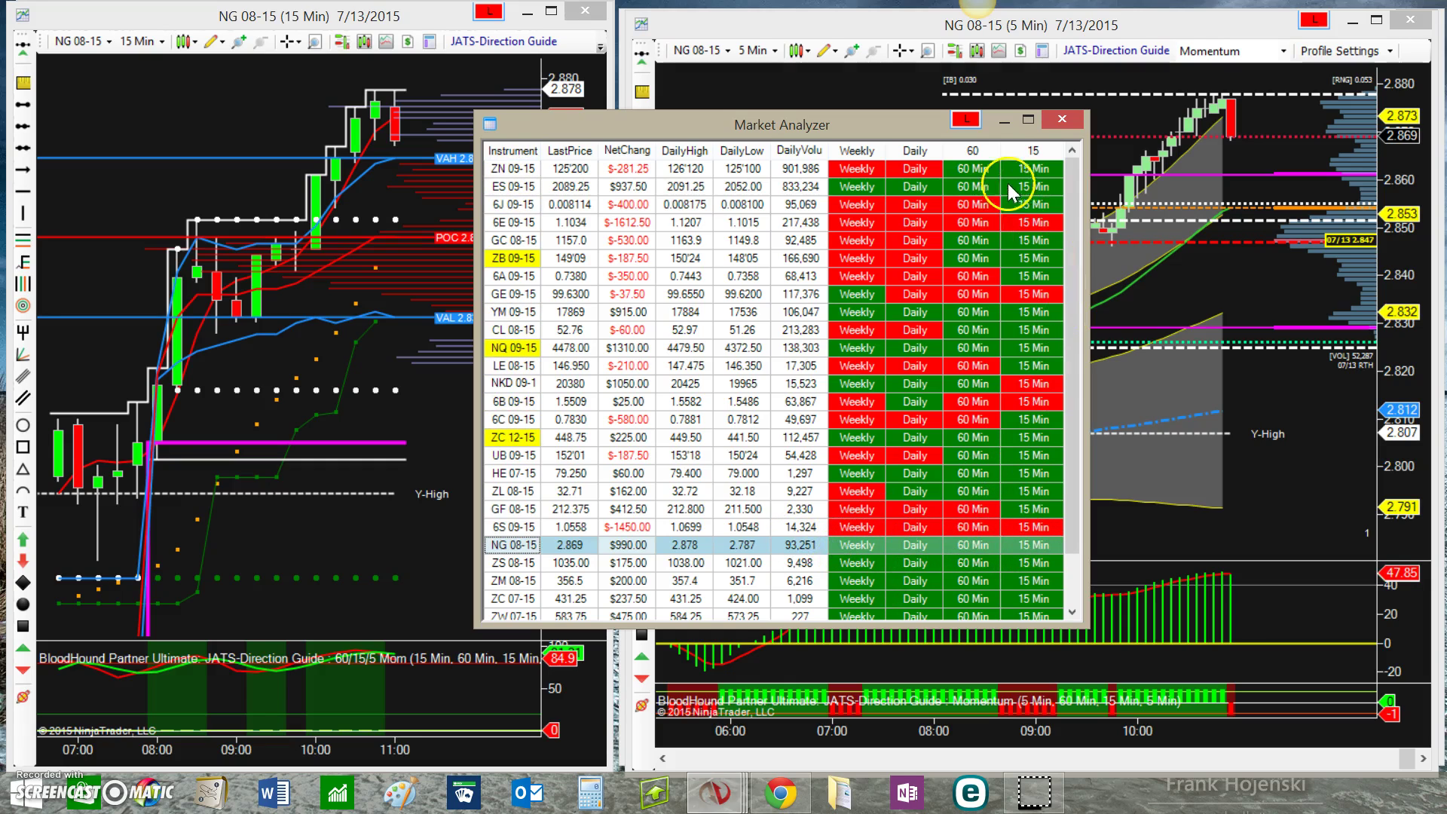
Minimize the Market Analyzer so the NG 08-15 15 Min and 5 Min charts show fully
{"action": "left_click", "coordinate": [1002, 118]}
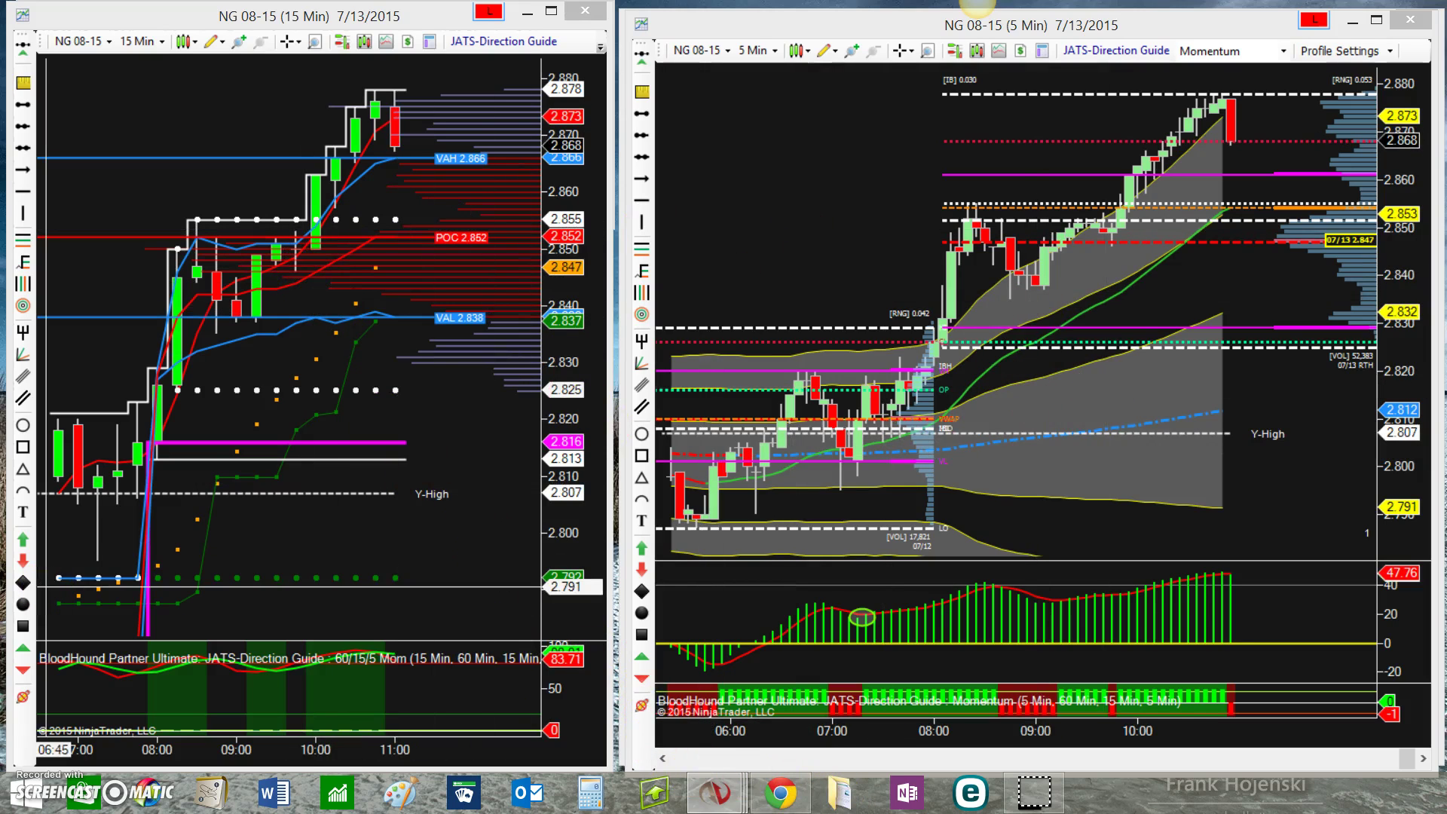
Maximize the NG 08-15 (15 Min) chart window from the NinjaTrader taskbar previews
{"action": "left_click", "coordinate": [716, 792]}
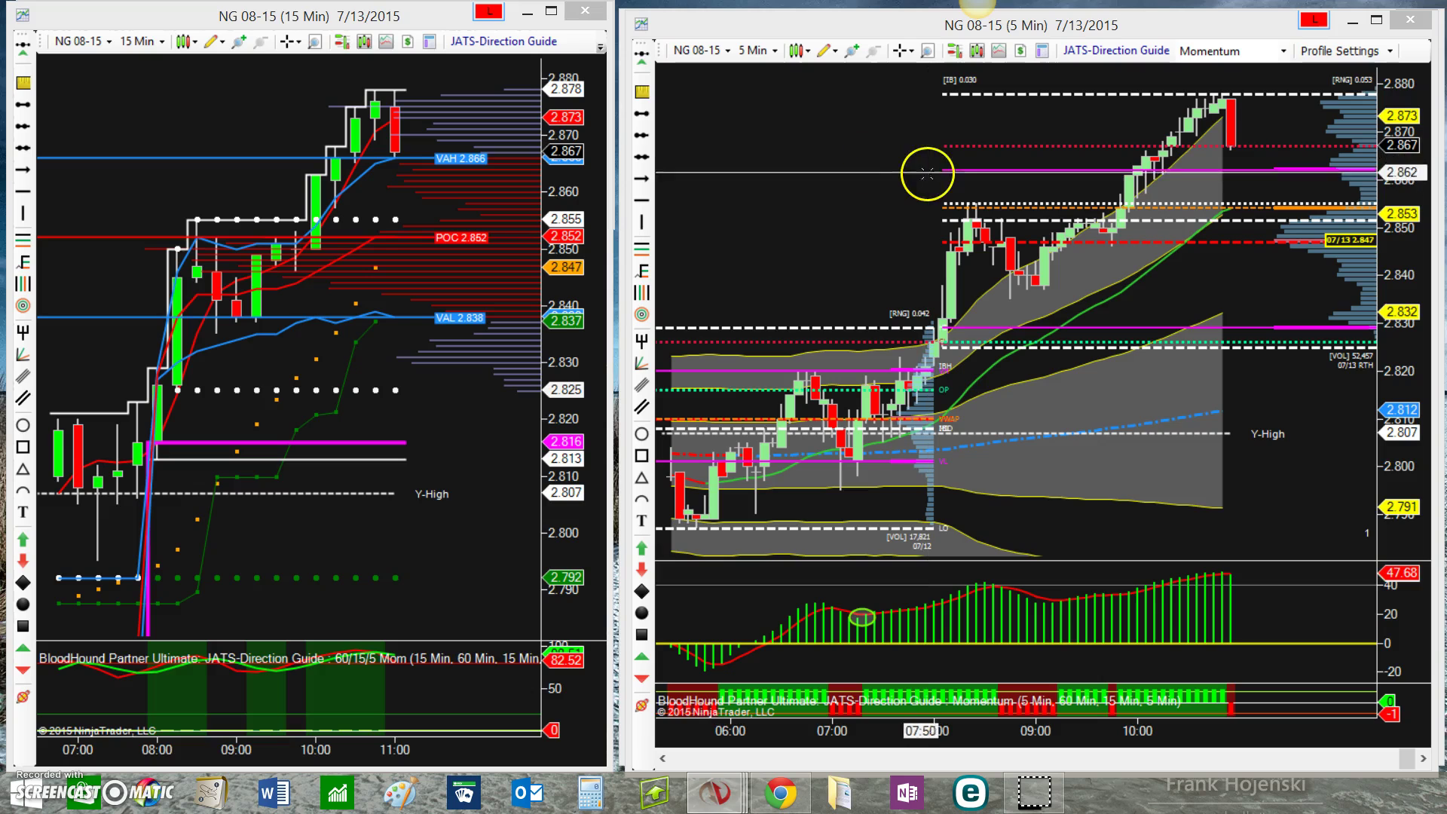
{"action": "left_click", "coordinate": [552, 15]}
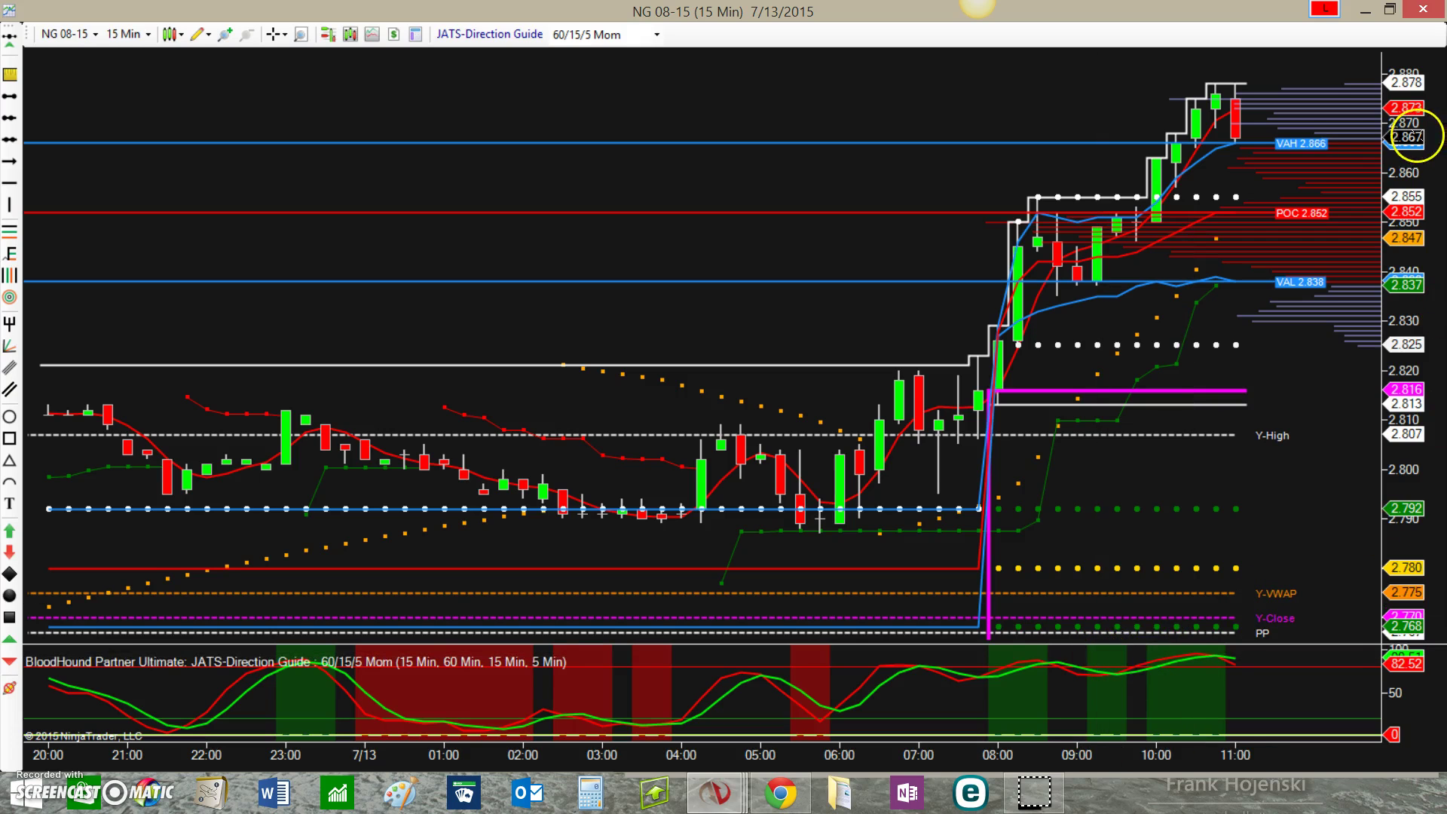
Restore the 15 Min chart to its smaller size beside the 5 Min chart
{"action": "left_click", "coordinate": [1389, 11]}
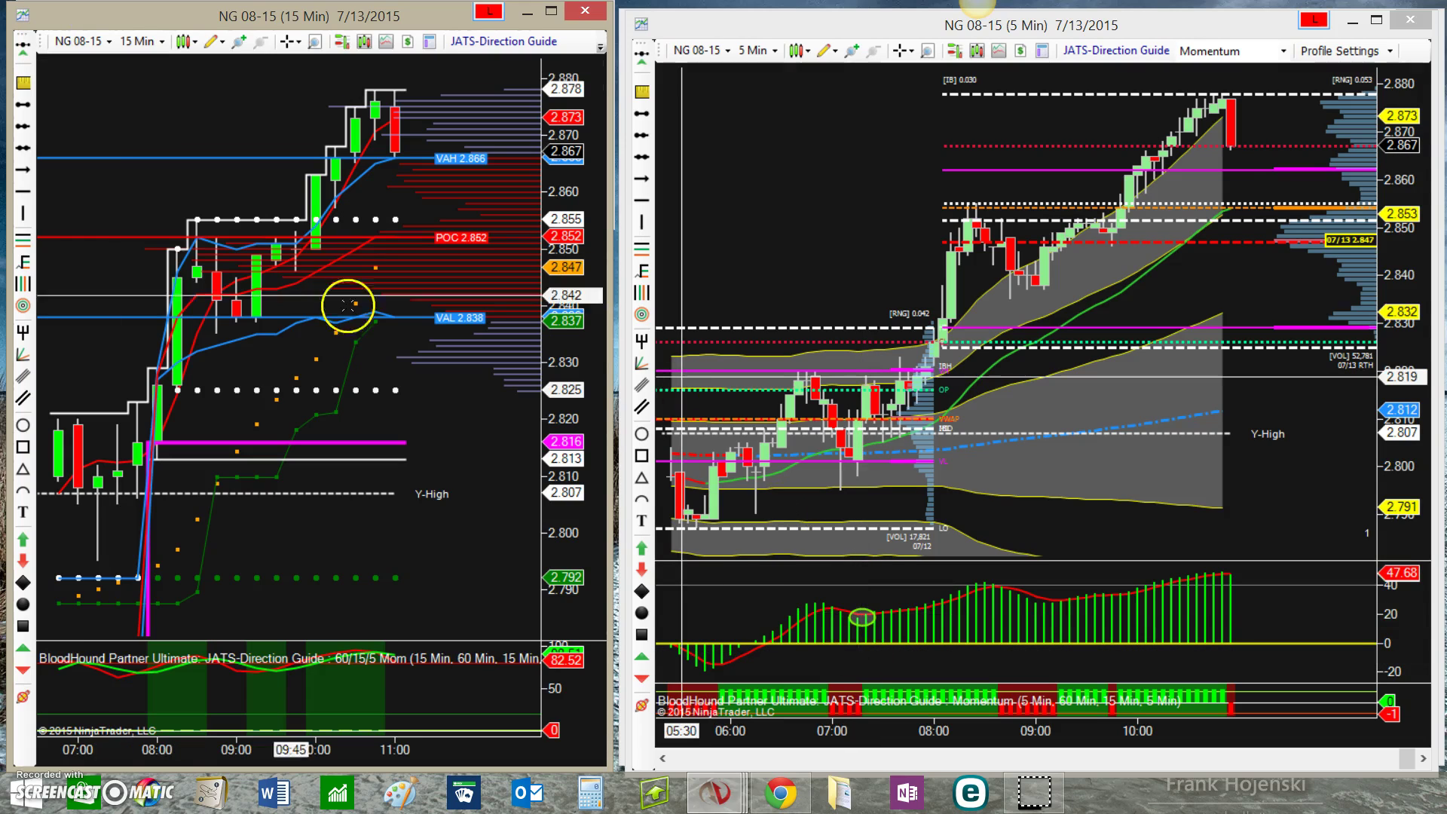
Activate the 5 Min chart, then switch forward to the NG 08-15 2 UniRenko chart window
{"action": "left_click", "coordinate": [872, 445]}
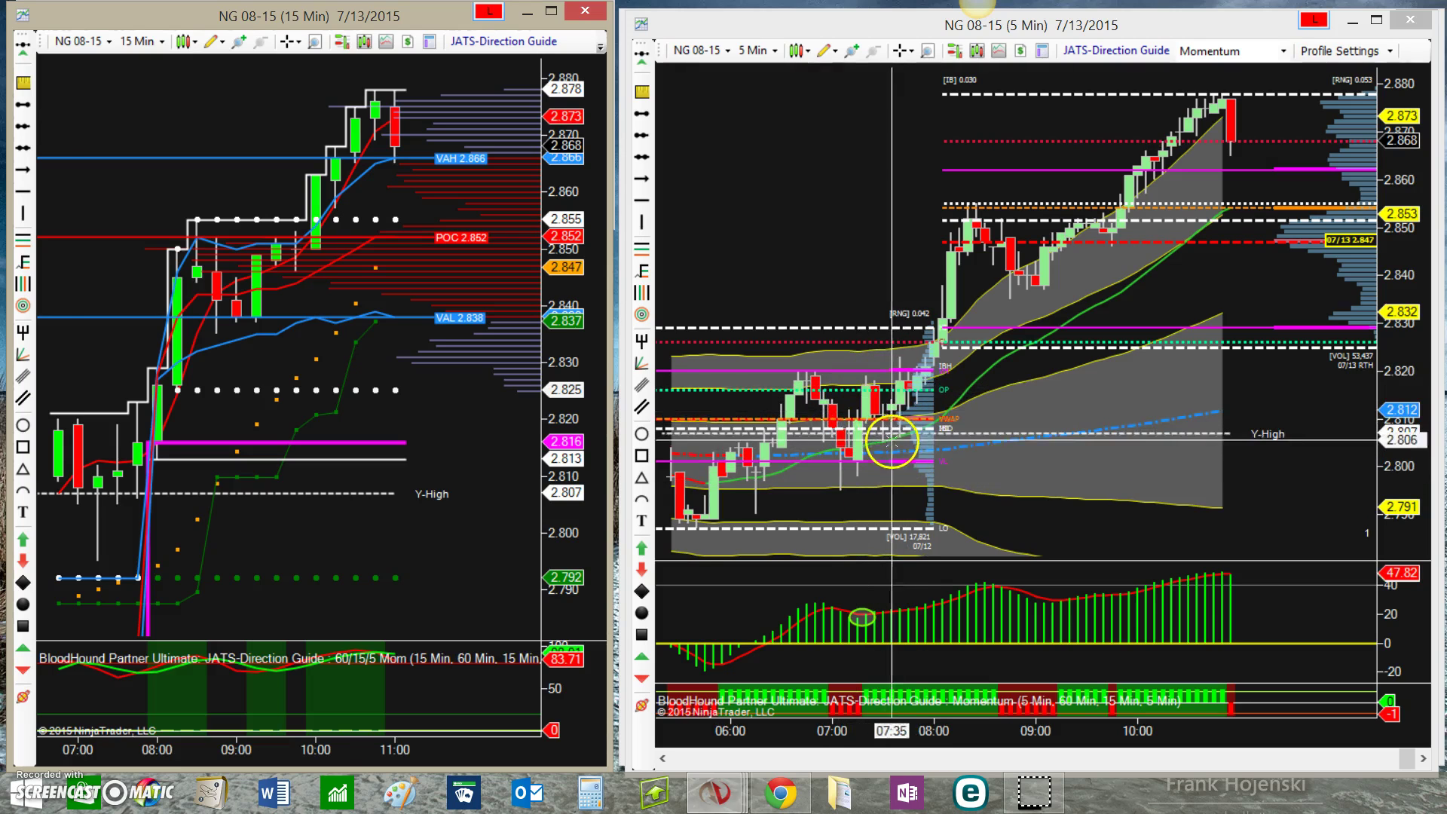
{"action": "key", "text": "alt+Tab"}
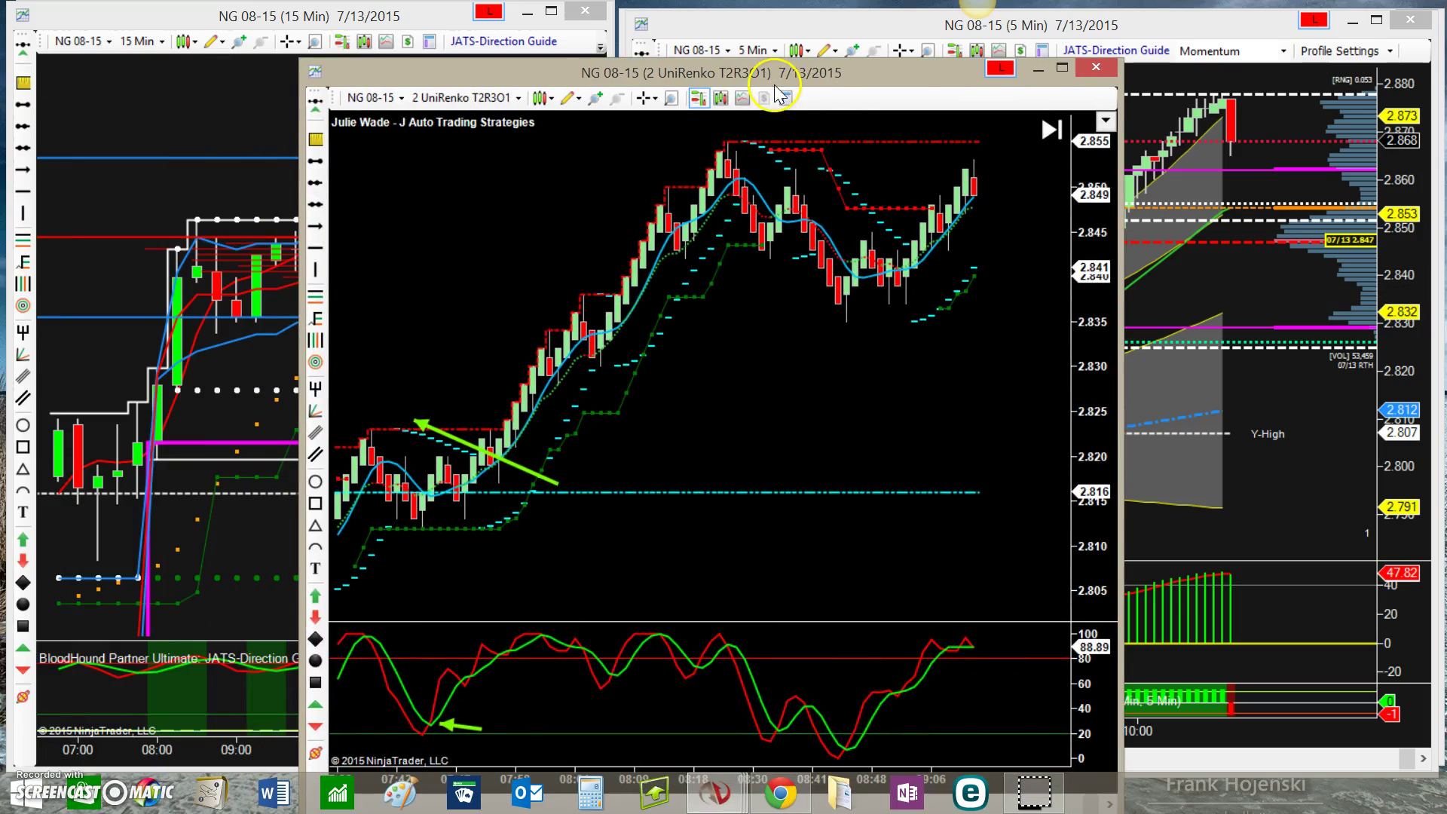
Maximize the 2 UniRenko chart and draw a green trend line from the 07:17 bars to the 07:39 pullback
{"action": "double_click", "coordinate": [775, 71]}
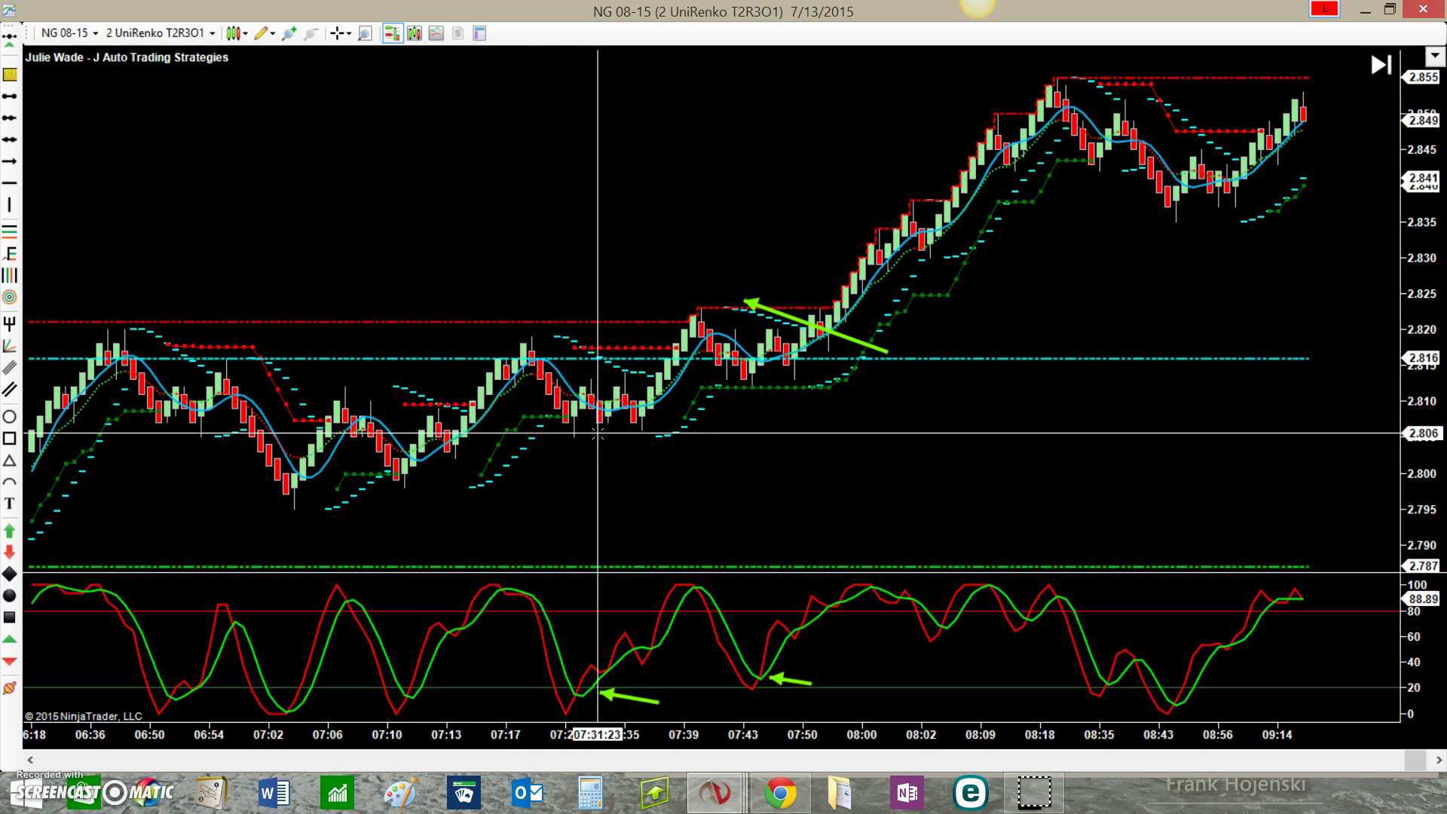
{"action": "left_click", "coordinate": [581, 582]}
{"action": "left_click", "coordinate": [590, 694]}
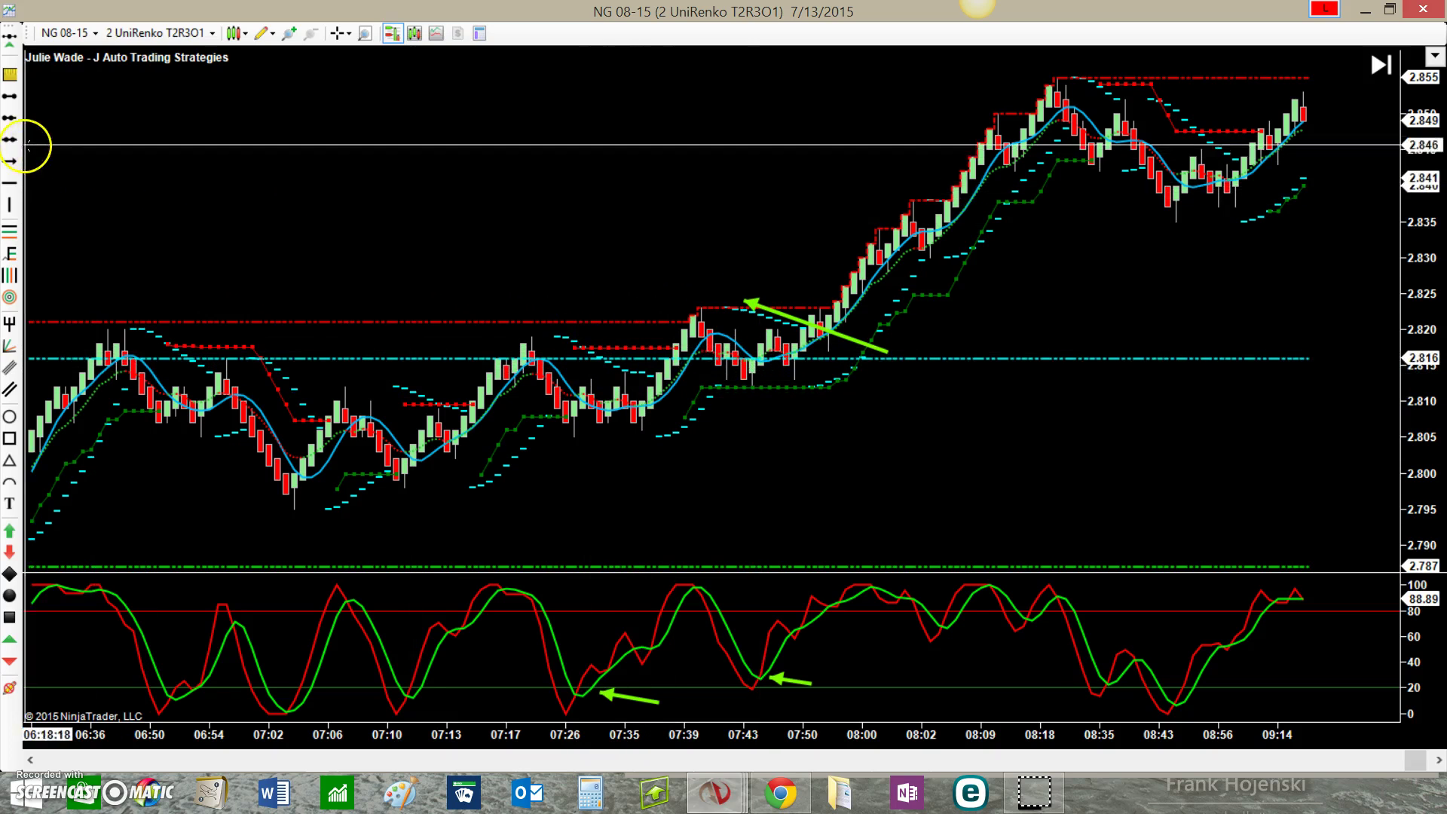
{"action": "left_click", "coordinate": [9, 98]}
{"action": "left_click", "coordinate": [565, 332]}
{"action": "left_click", "coordinate": [743, 429]}
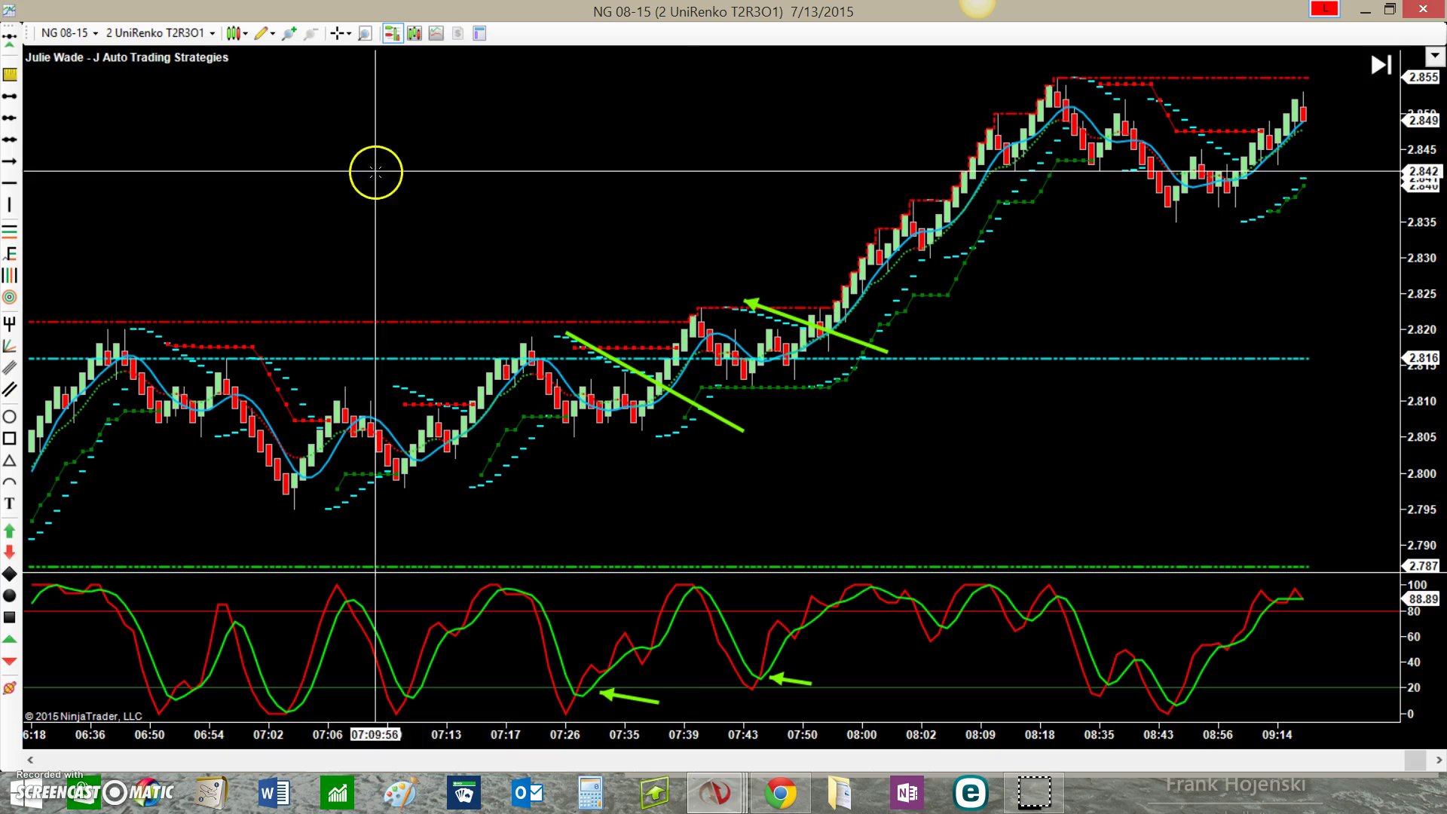
Replace the green arrow near 07:43 with a line from the 07:40 high to 2.815 at 08:00
{"action": "right_click", "coordinate": [841, 334]}
{"action": "left_click", "coordinate": [942, 363]}
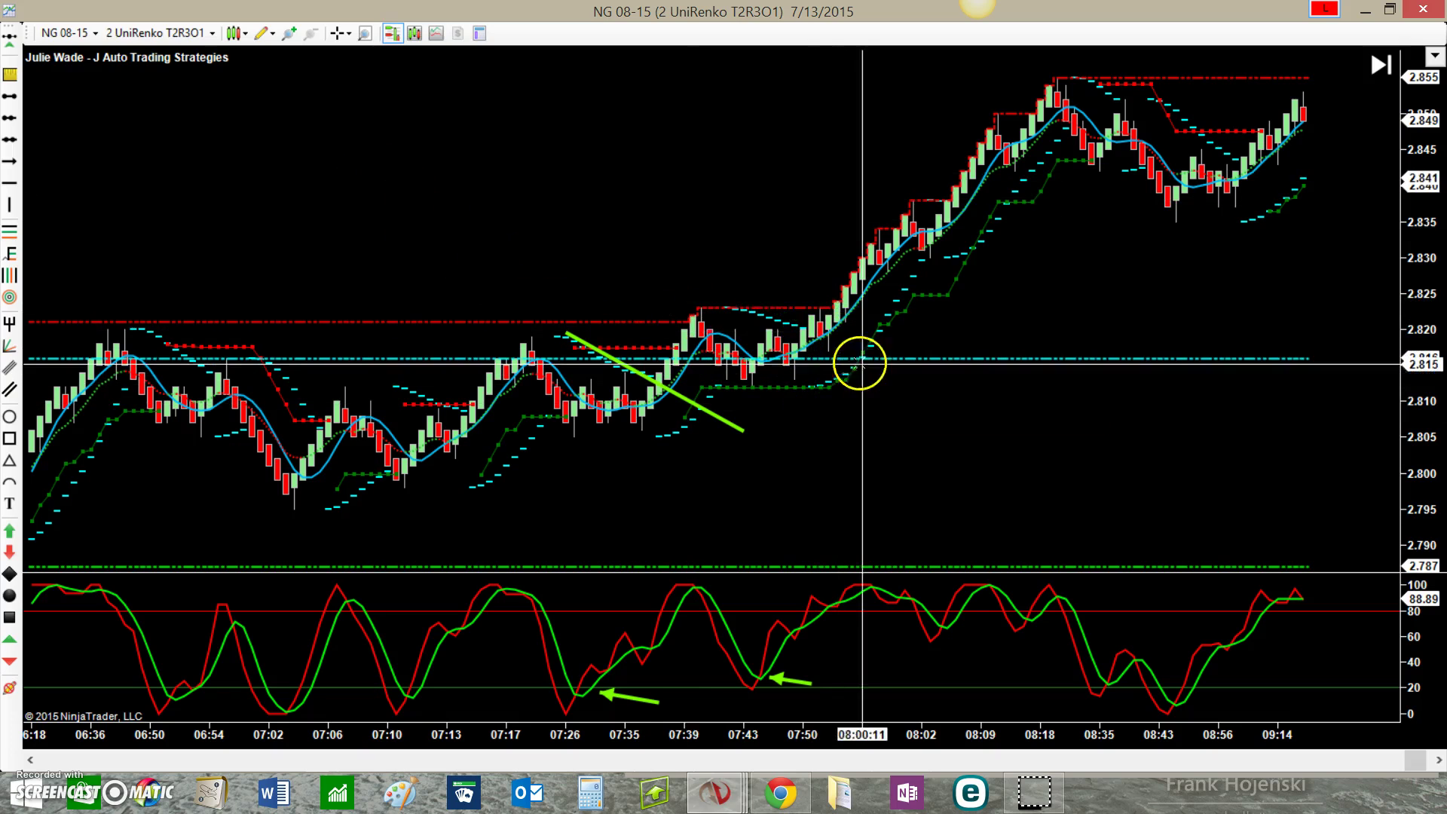
{"action": "left_click", "coordinate": [13, 105]}
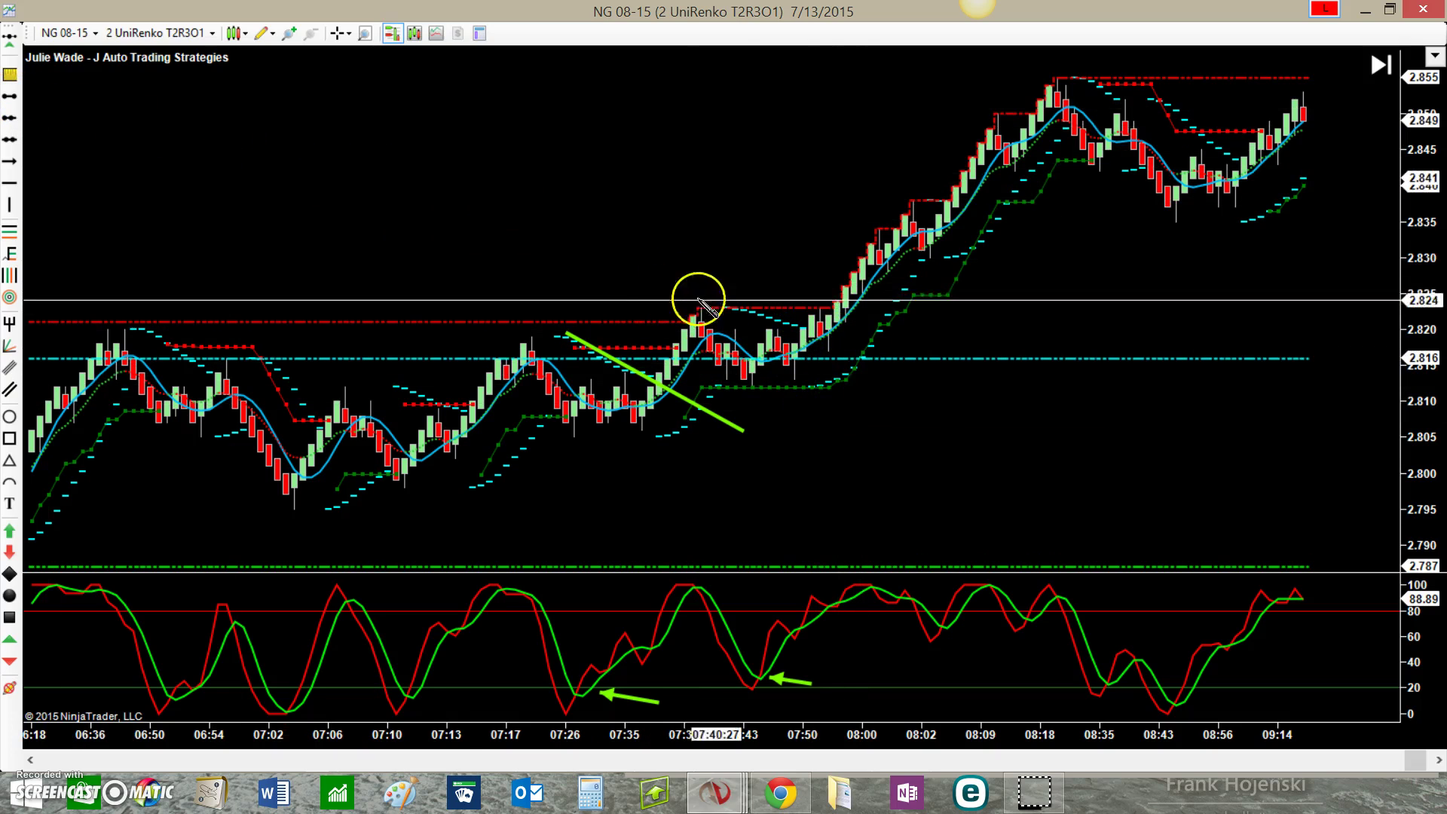
{"action": "left_click", "coordinate": [743, 308]}
{"action": "left_click", "coordinate": [904, 372]}
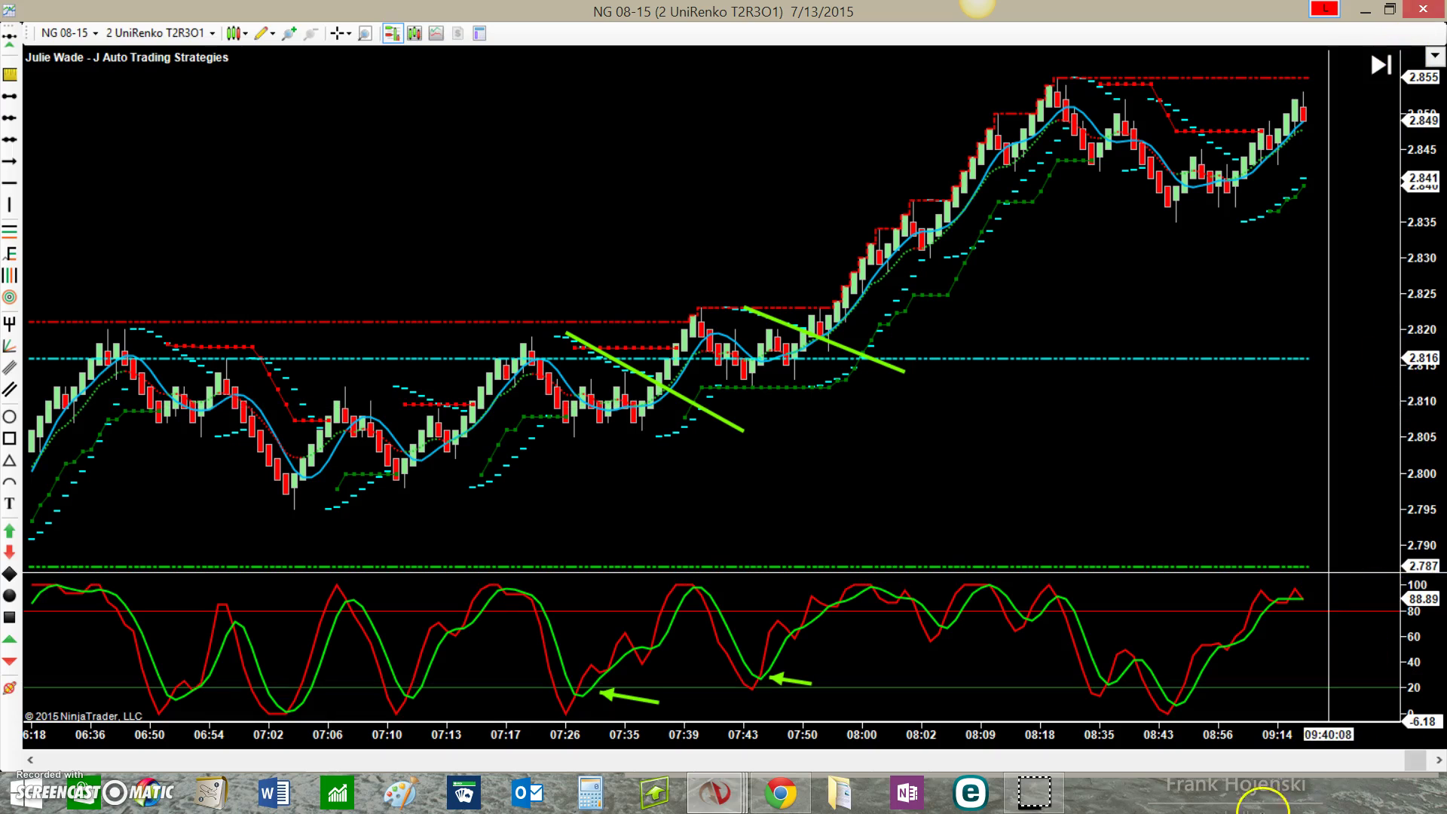
{"action": "left_click_drag", "start_coordinate": [1428, 764], "coordinate": [1427, 761]}
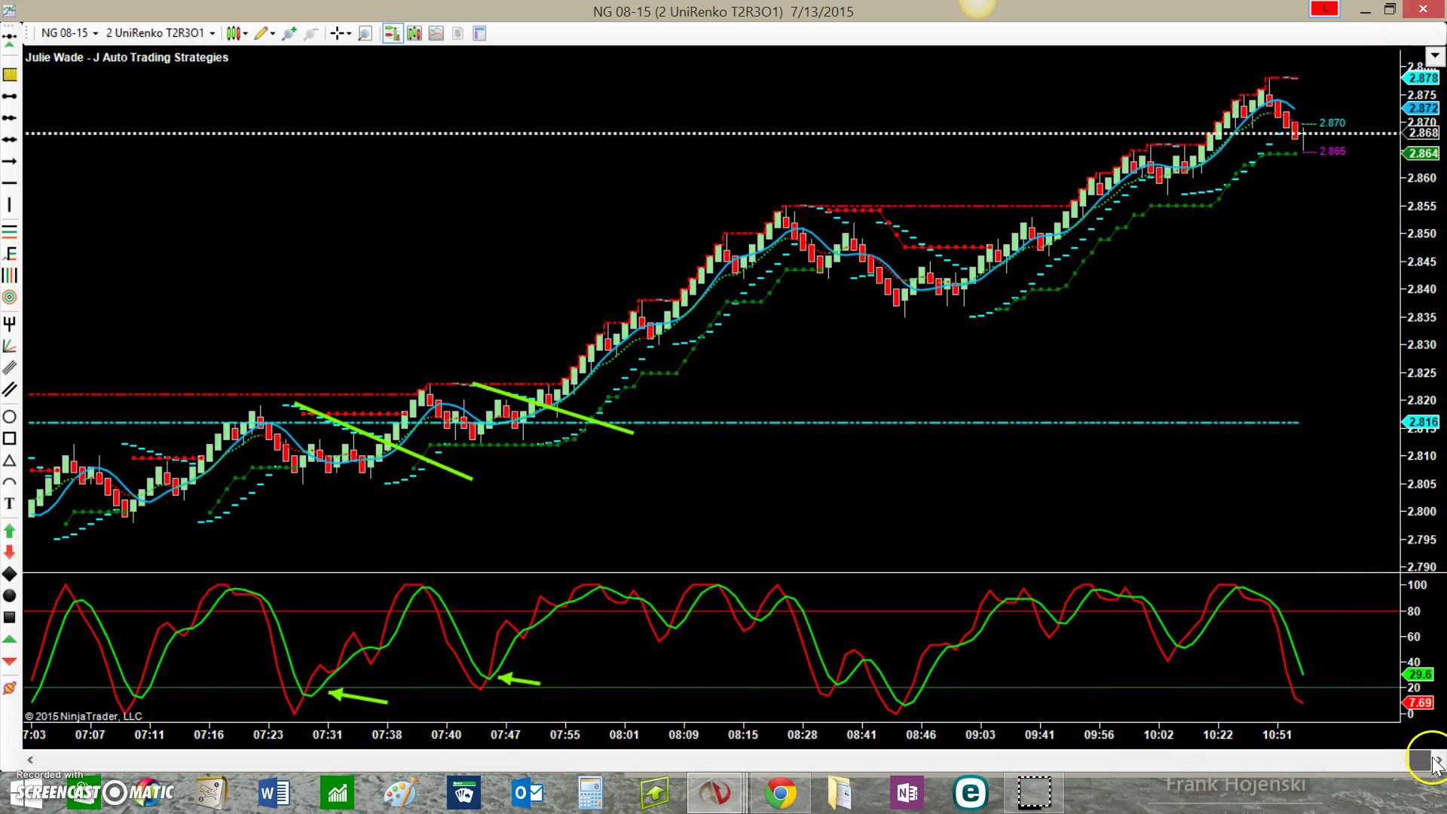
Minimize the UniRenko chart and circle the 08:30 momentum peak with a green ellipse
{"action": "left_click", "coordinate": [1366, 11]}
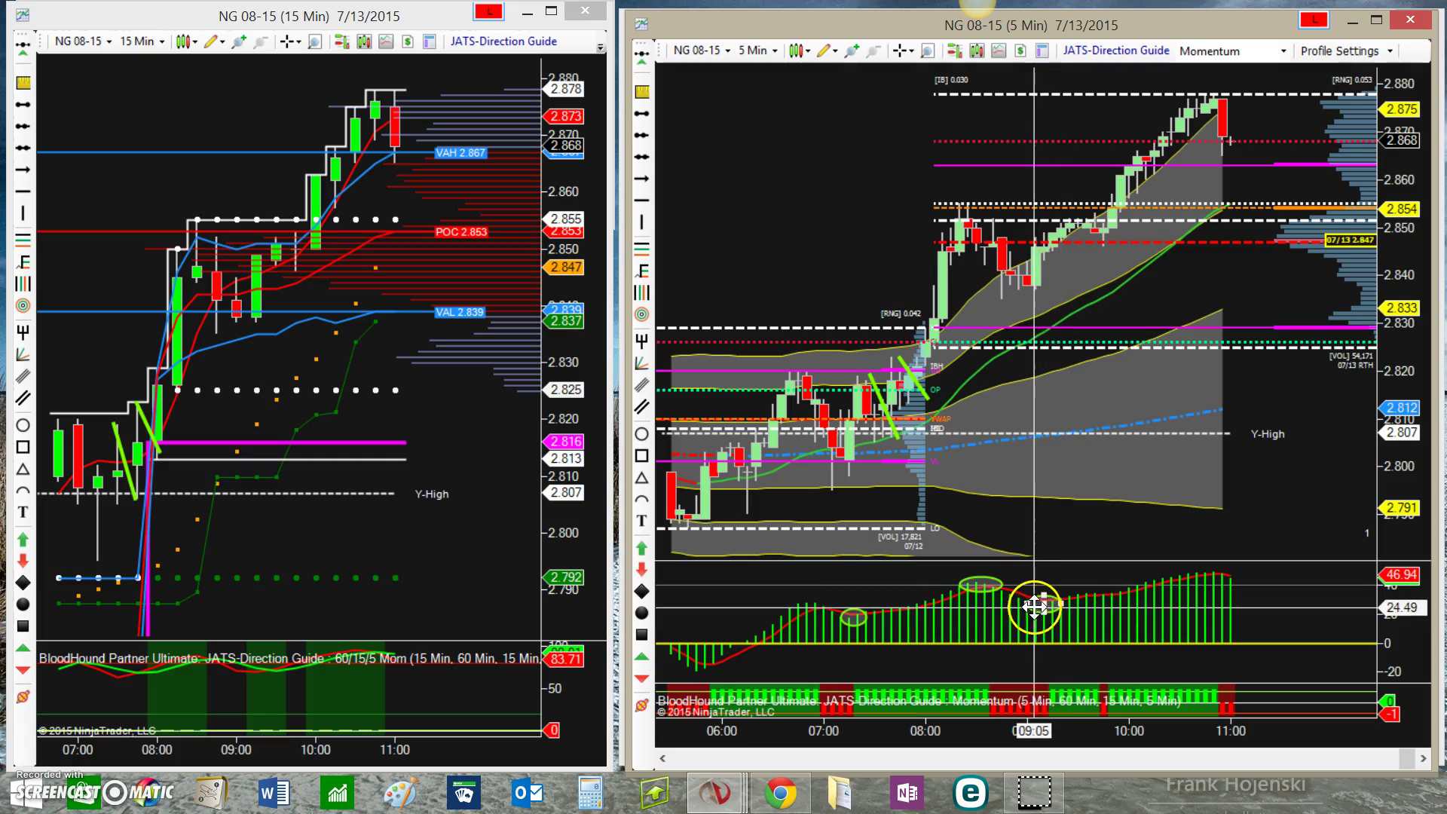
{"action": "left_click", "coordinate": [1053, 604]}
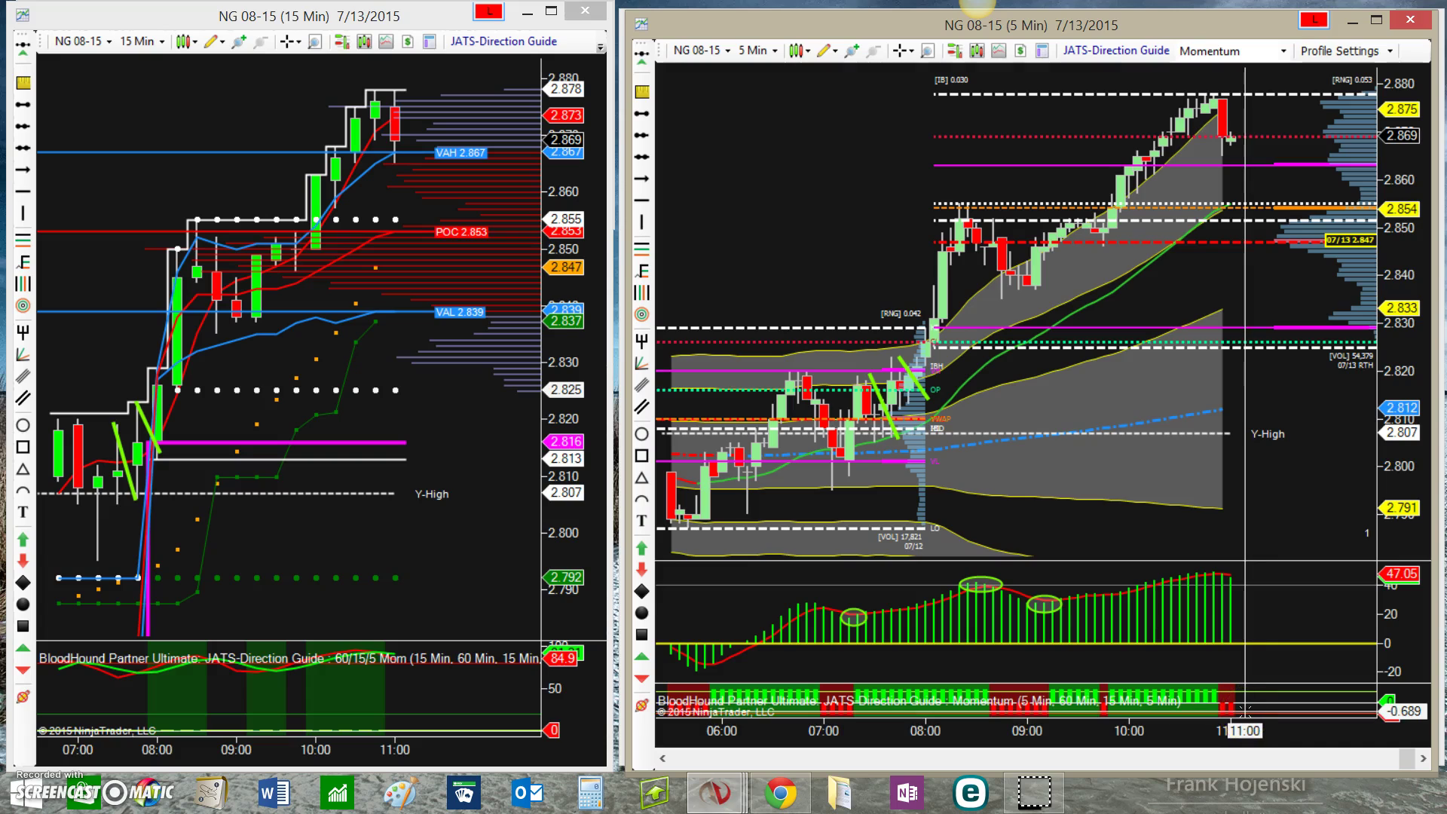
{"action": "left_click", "coordinate": [728, 796]}
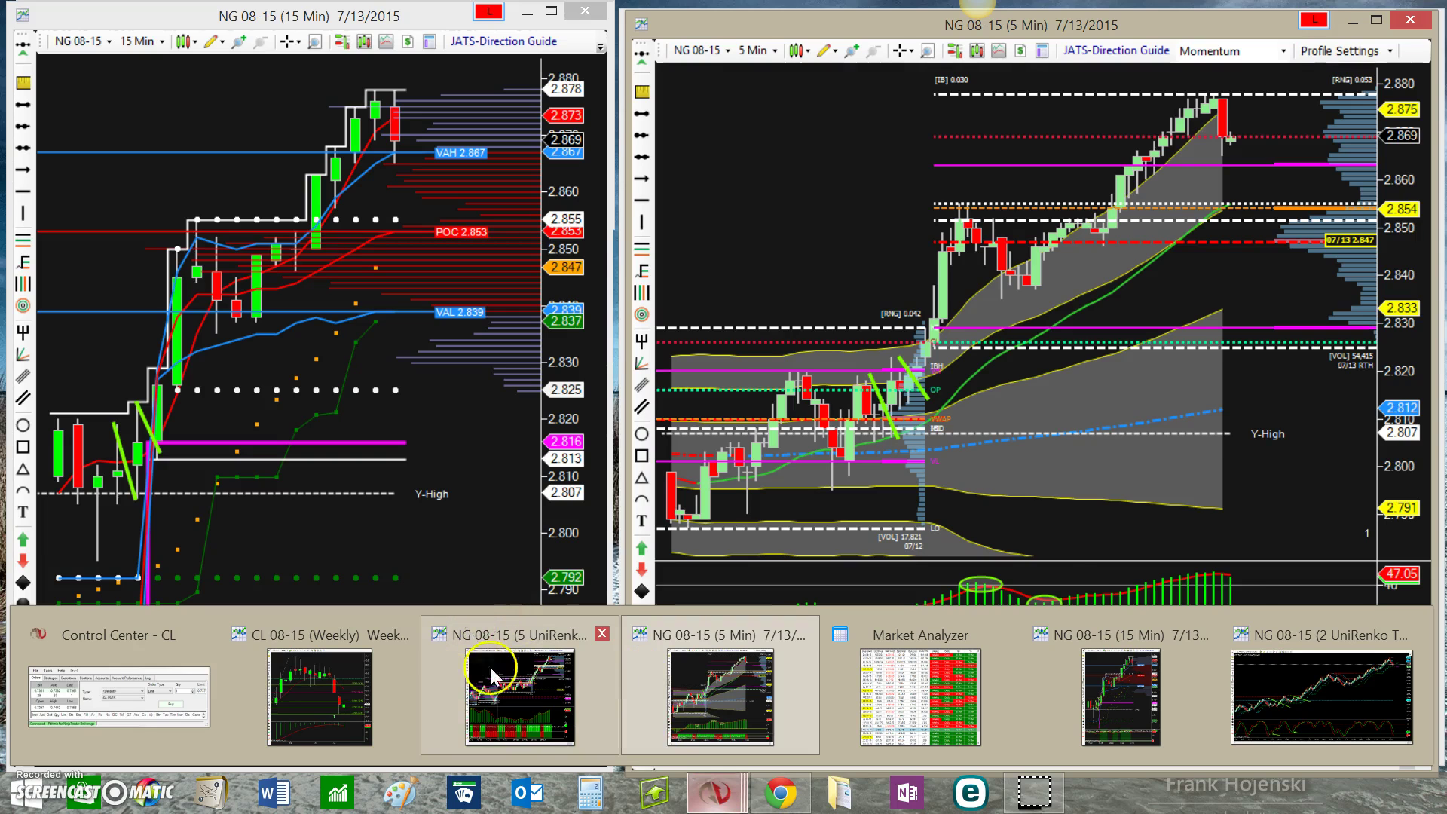
Bring up the 5 UniRenko NG chart, rescale its price axis and heighten the momentum panel
{"action": "left_click", "coordinate": [518, 689]}
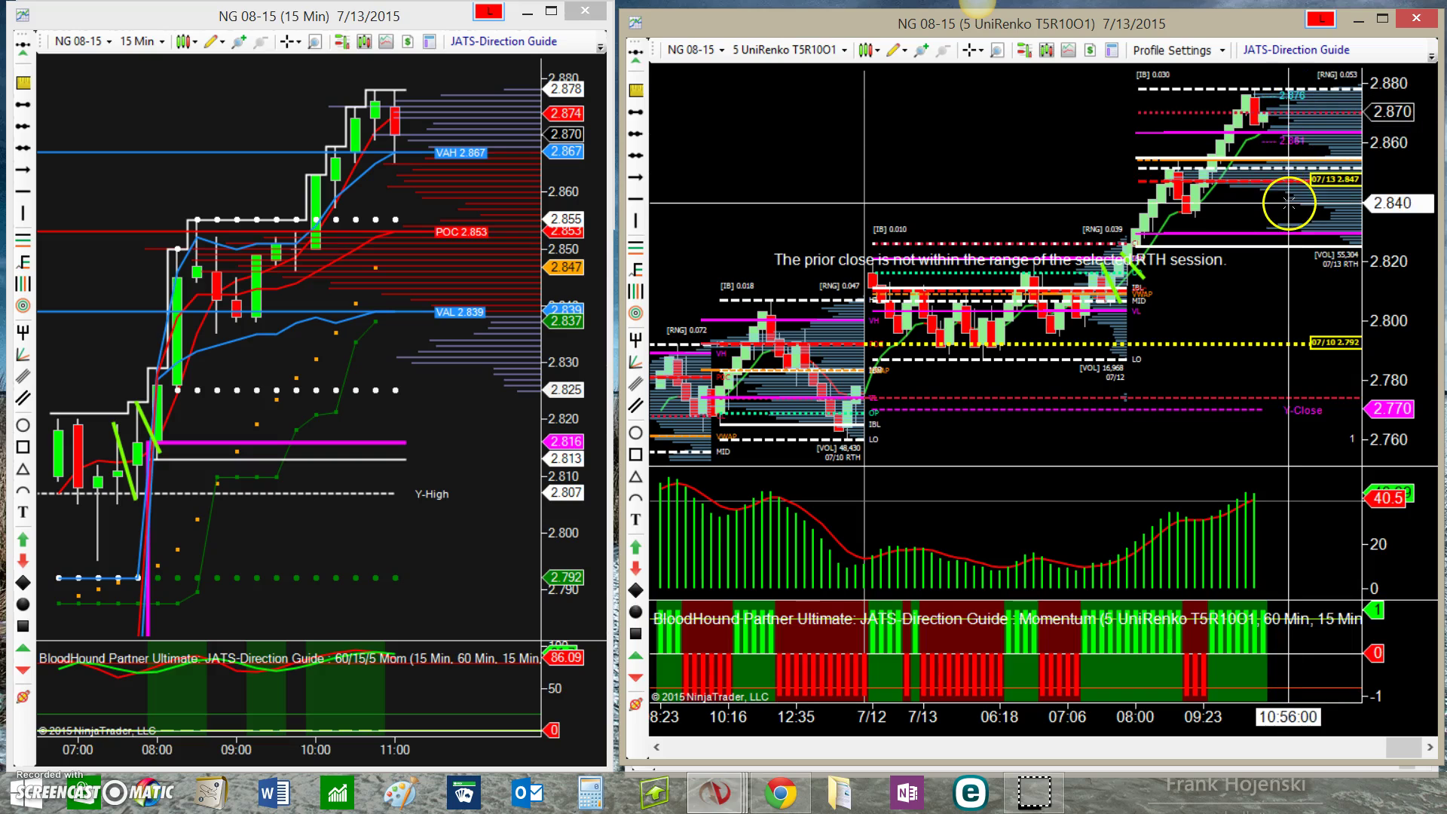
{"action": "left_click_drag", "start_coordinate": [1397, 217], "coordinate": [1399, 246]}
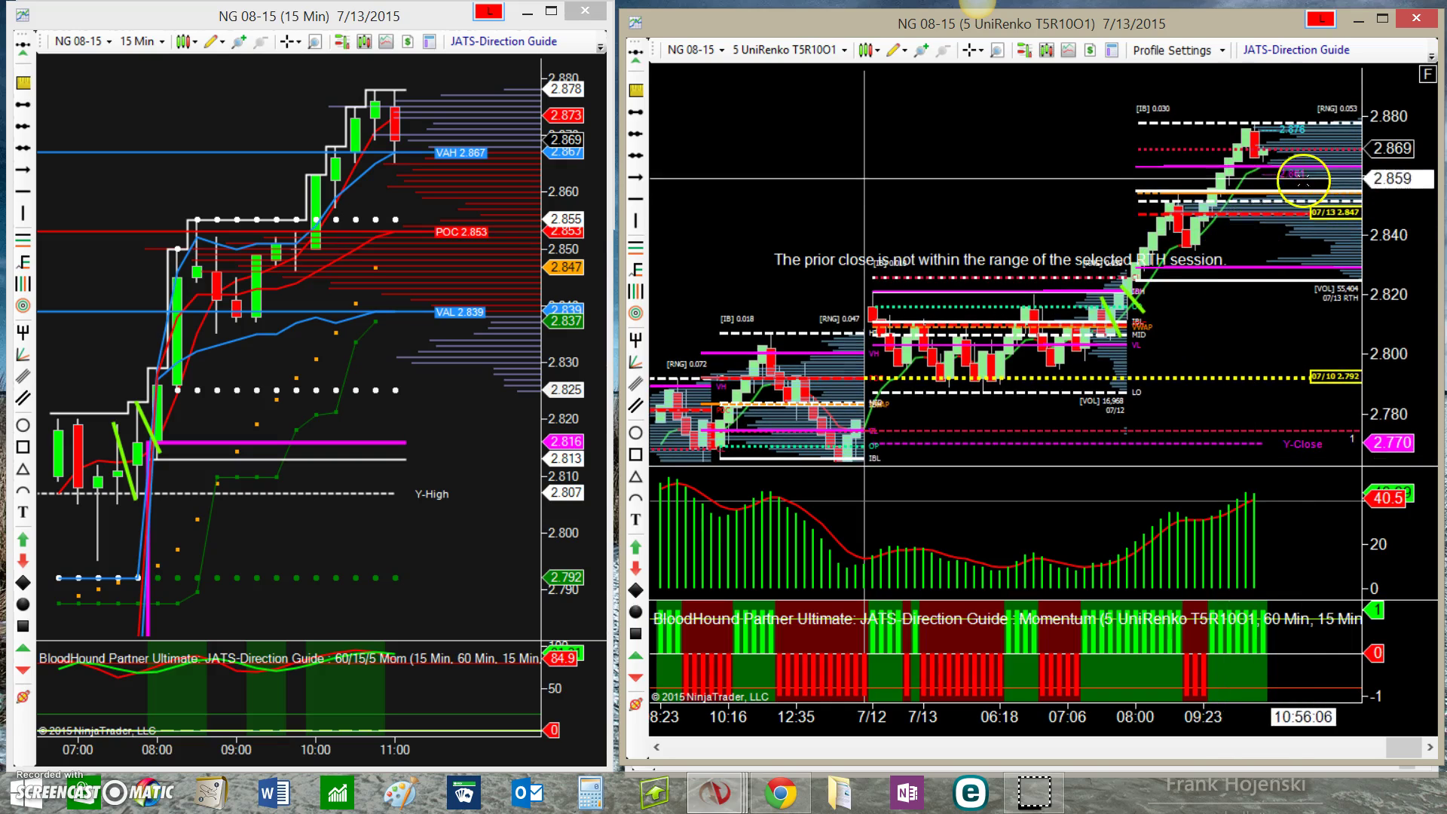
{"action": "left_click_drag", "start_coordinate": [1196, 600], "coordinate": [1180, 649]}
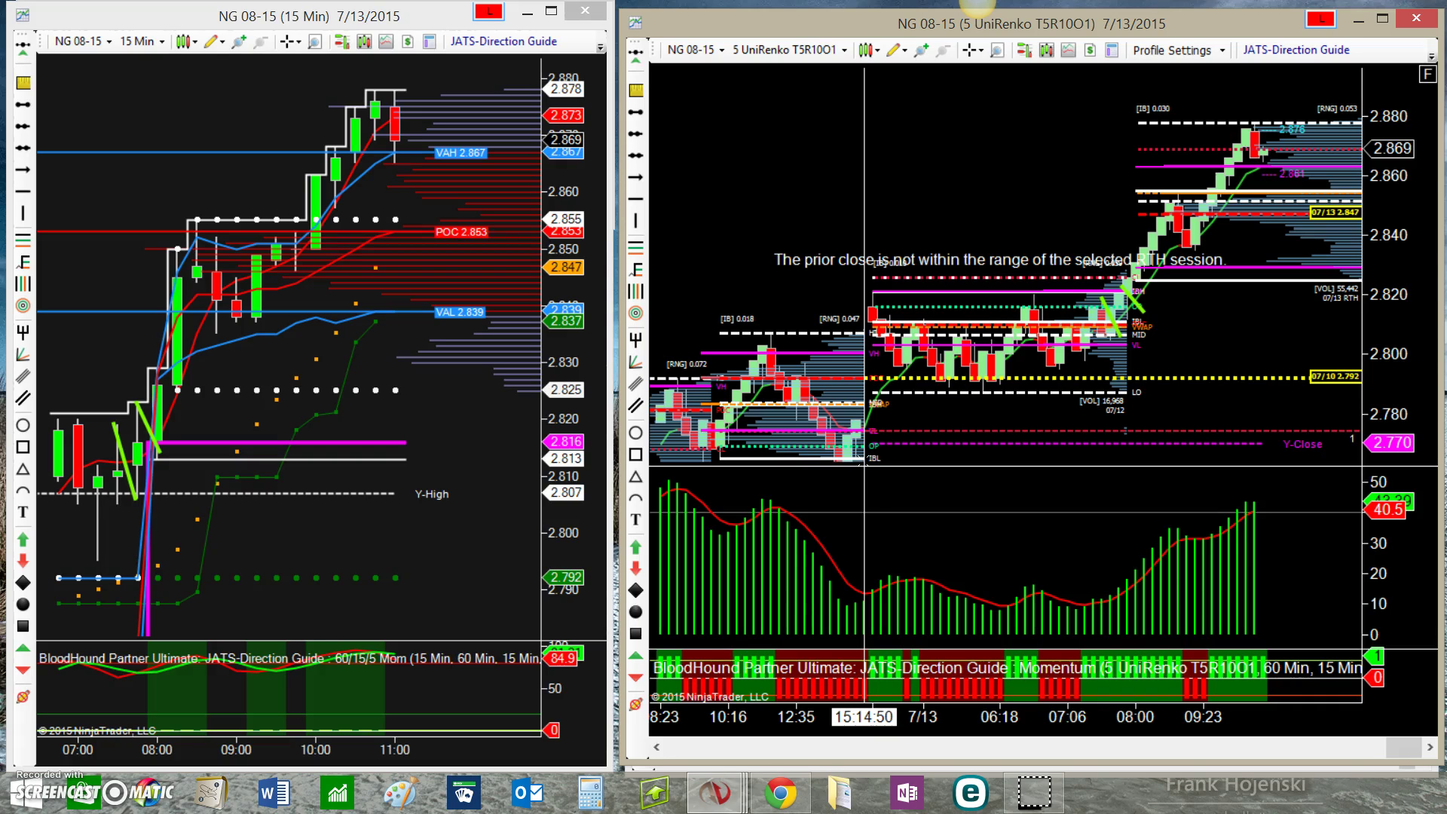
Return to Chrome and open the BloodHound Templates page via Home, scrolling through its pricing
{"action": "mouse_move", "coordinate": [780, 791]}
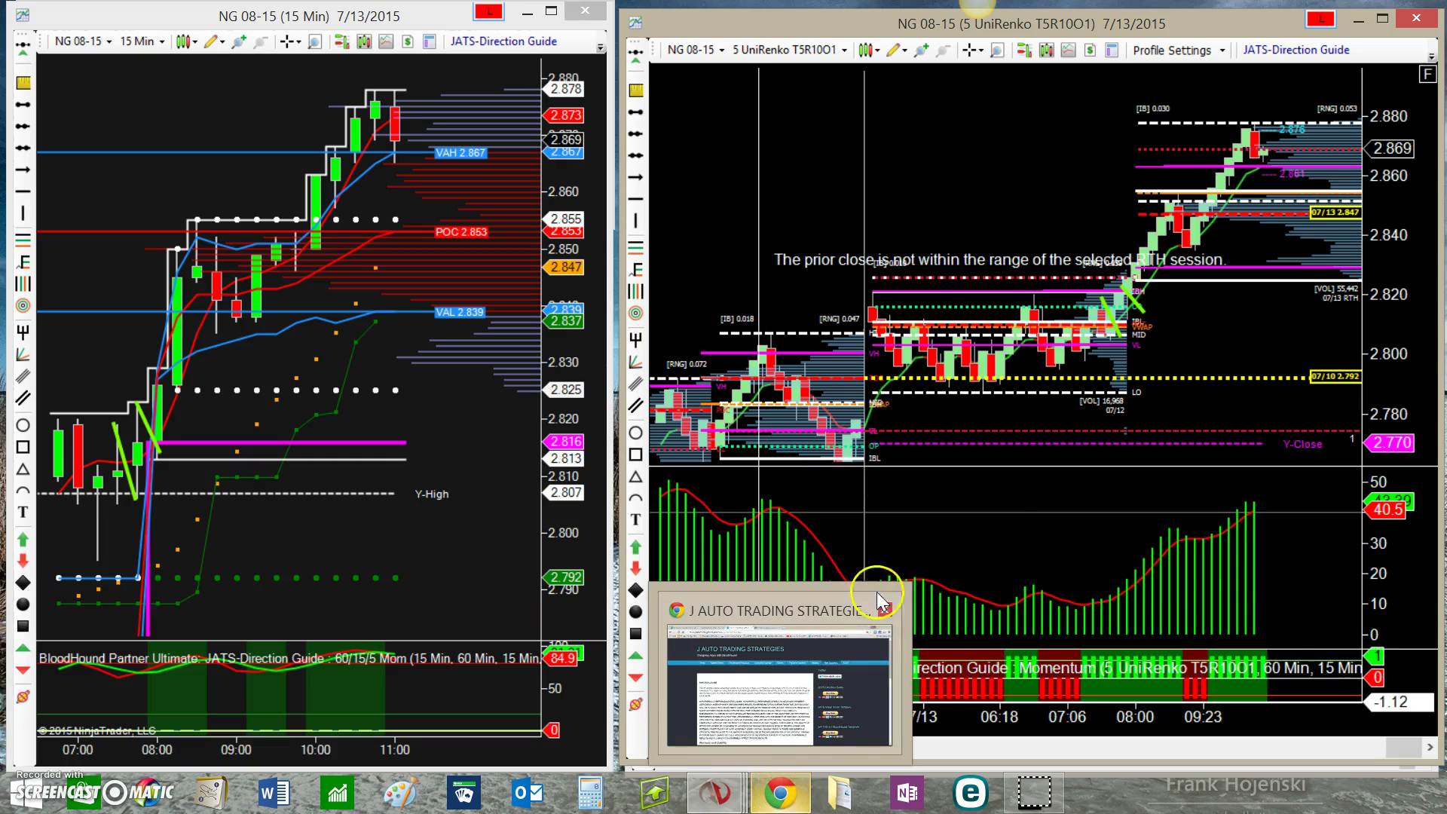
{"action": "left_click", "coordinate": [743, 717]}
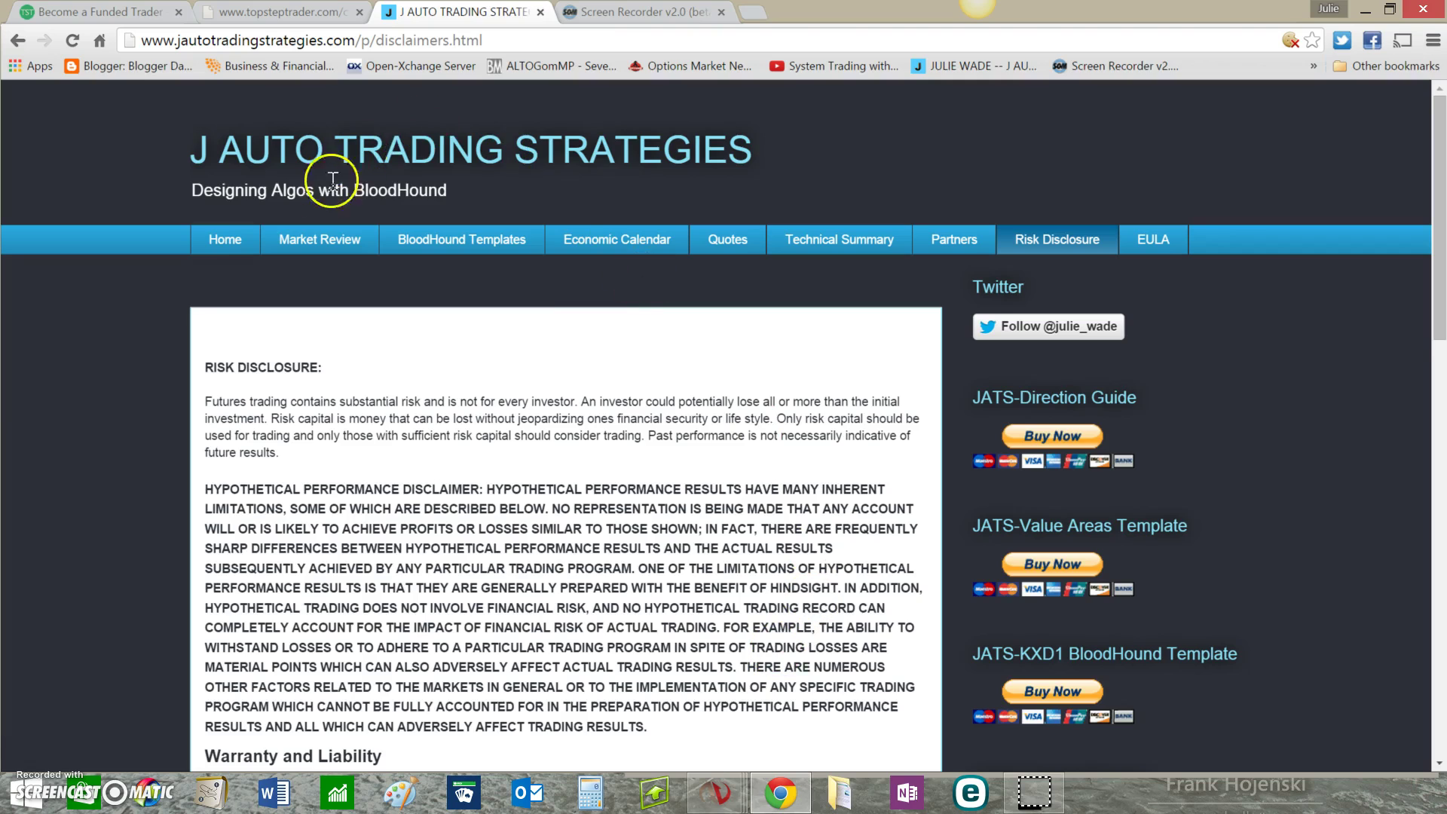
{"action": "left_click", "coordinate": [234, 248]}
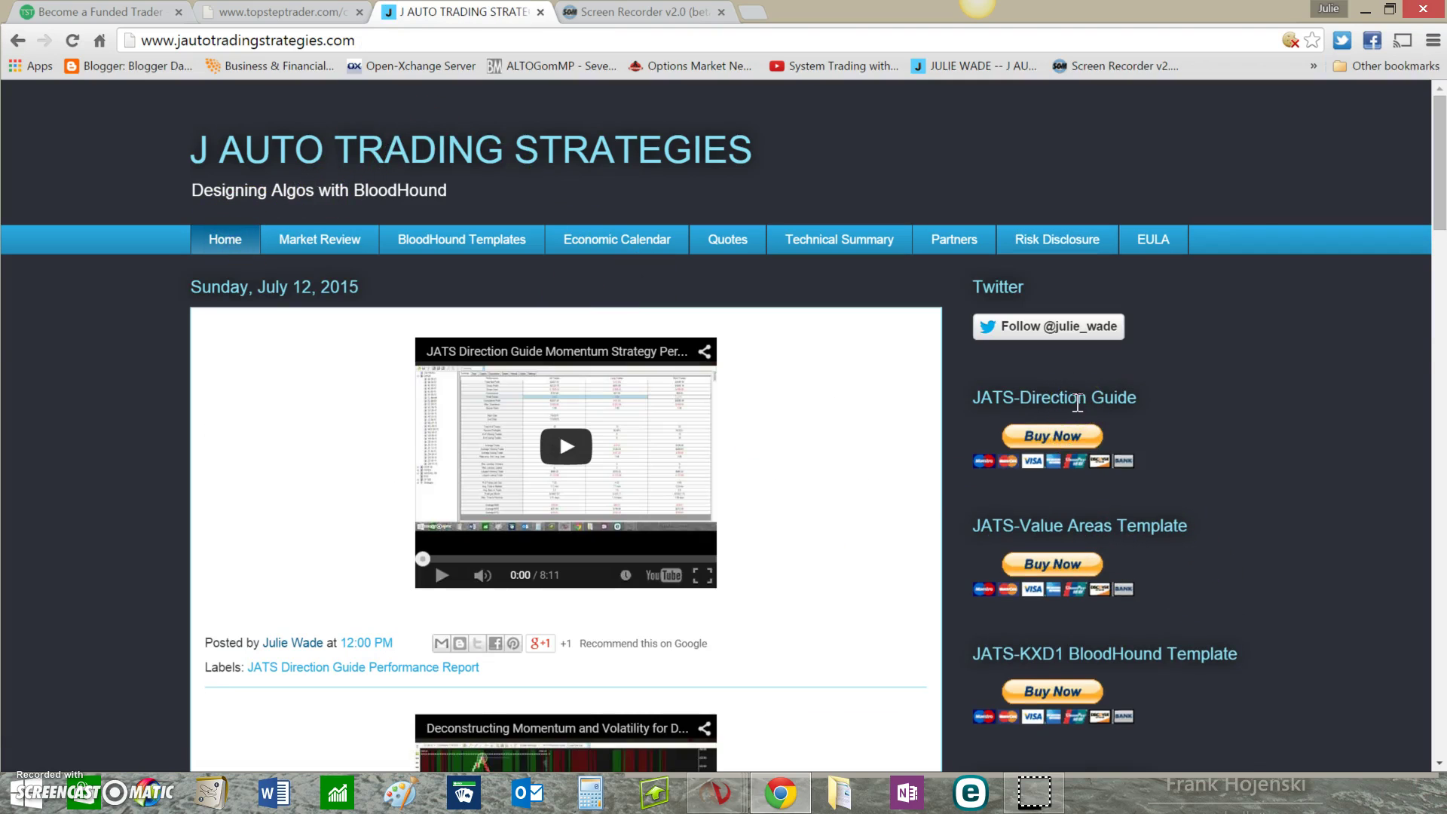
{"action": "left_click", "coordinate": [452, 247]}
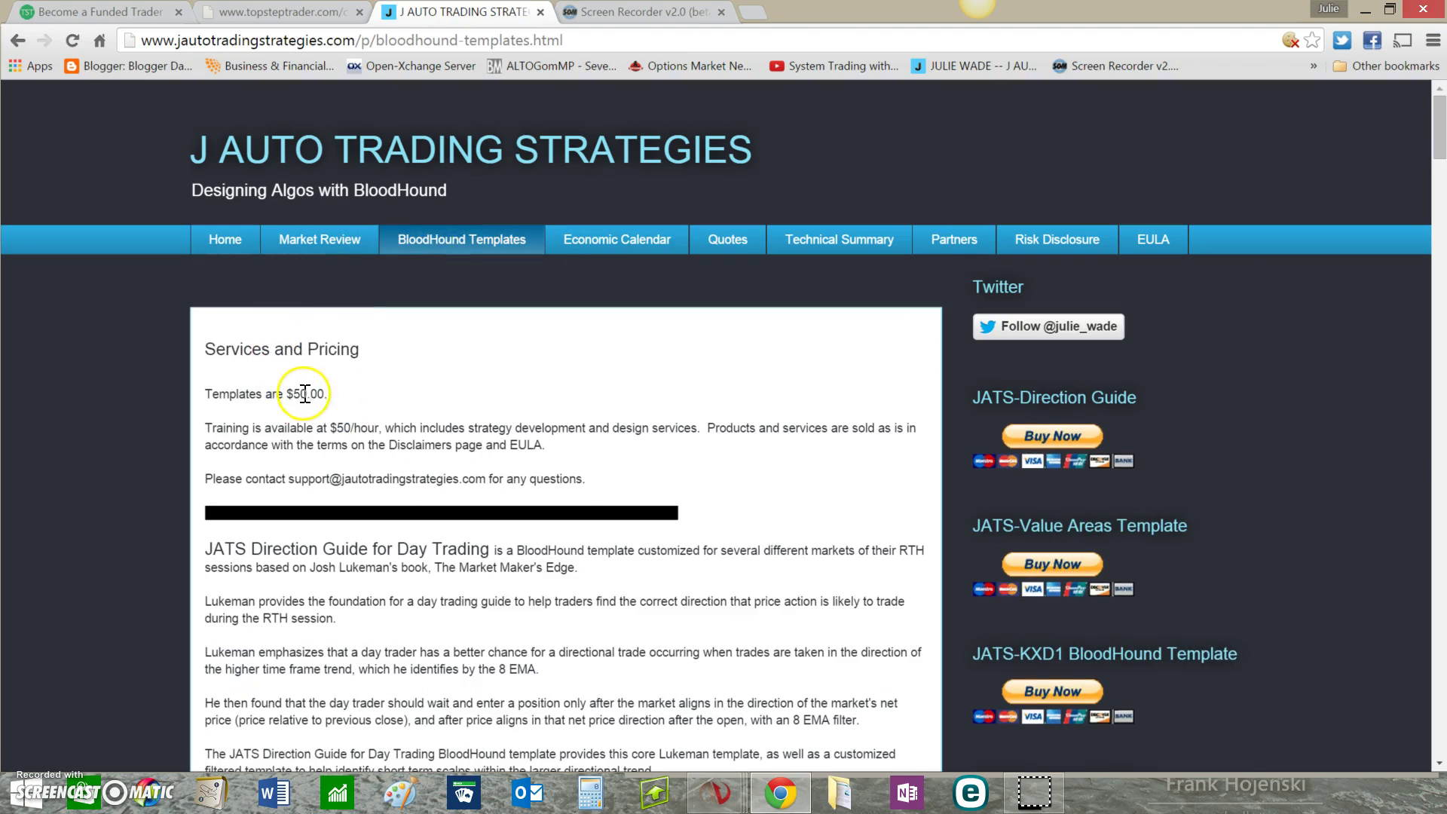
{"action": "left_click_drag", "start_coordinate": [1438, 129], "coordinate": [1439, 192]}
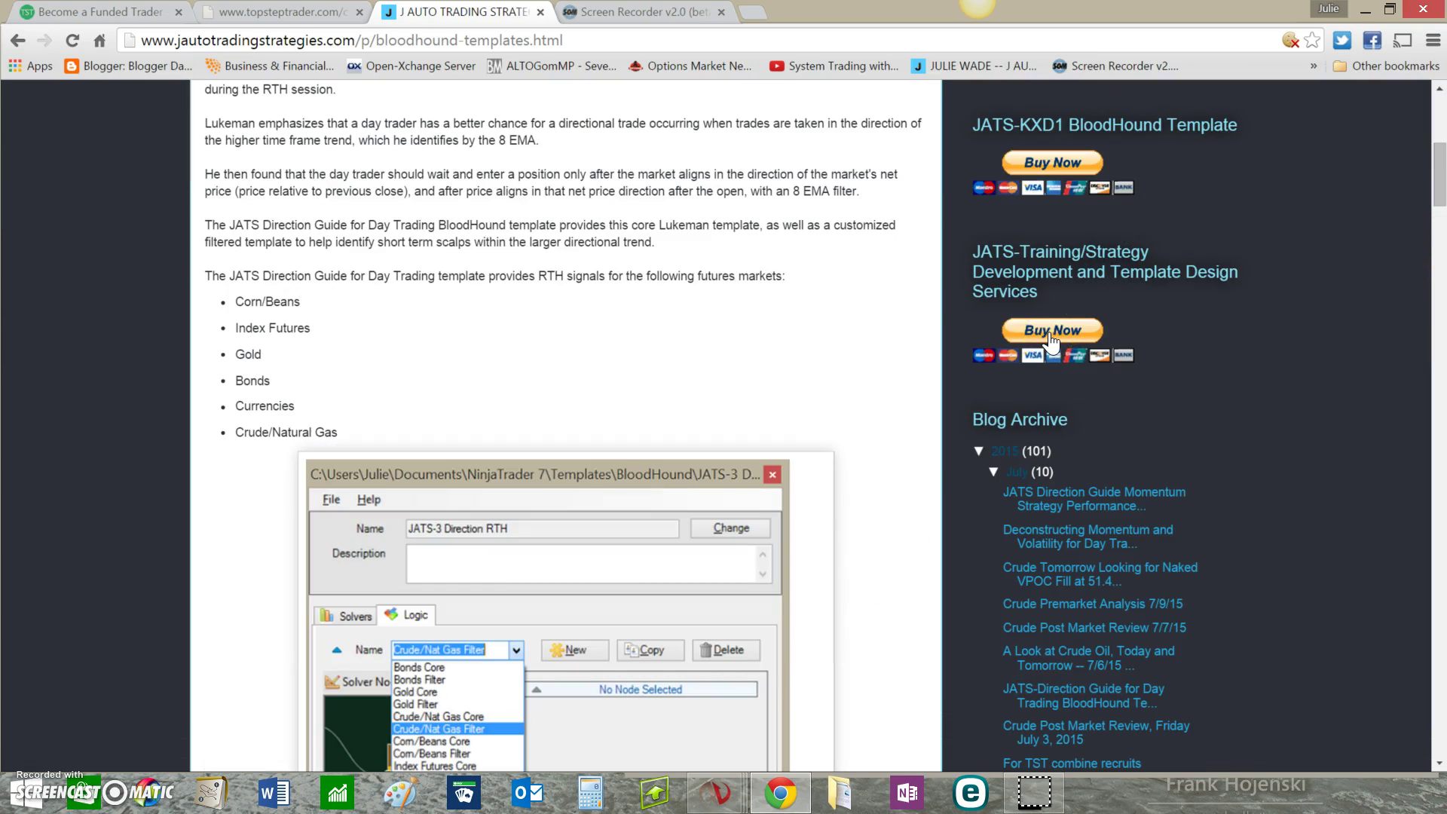
{"action": "left_click_drag", "start_coordinate": [1440, 198], "coordinate": [1392, 141]}
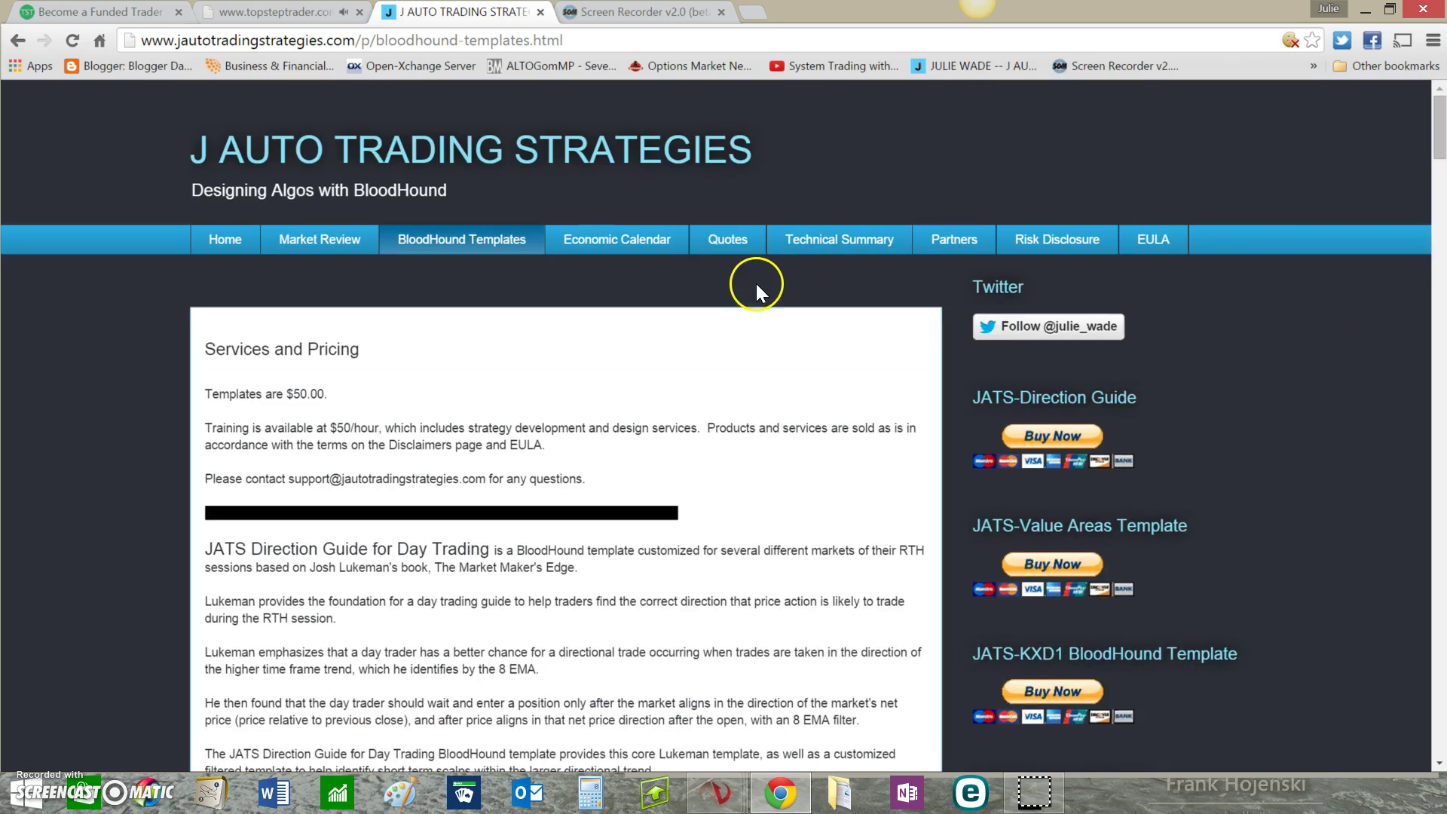